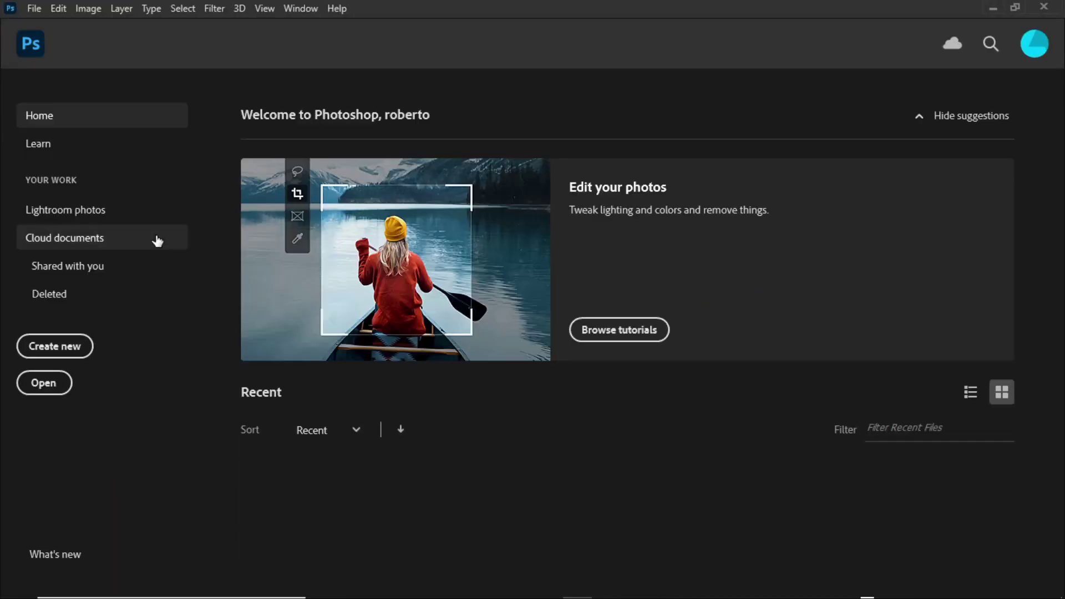
# Step: Leave the Home screen, dismiss the preset-sync notice, and create a new 1080 × 1080 px document
pyautogui.click(31, 45)
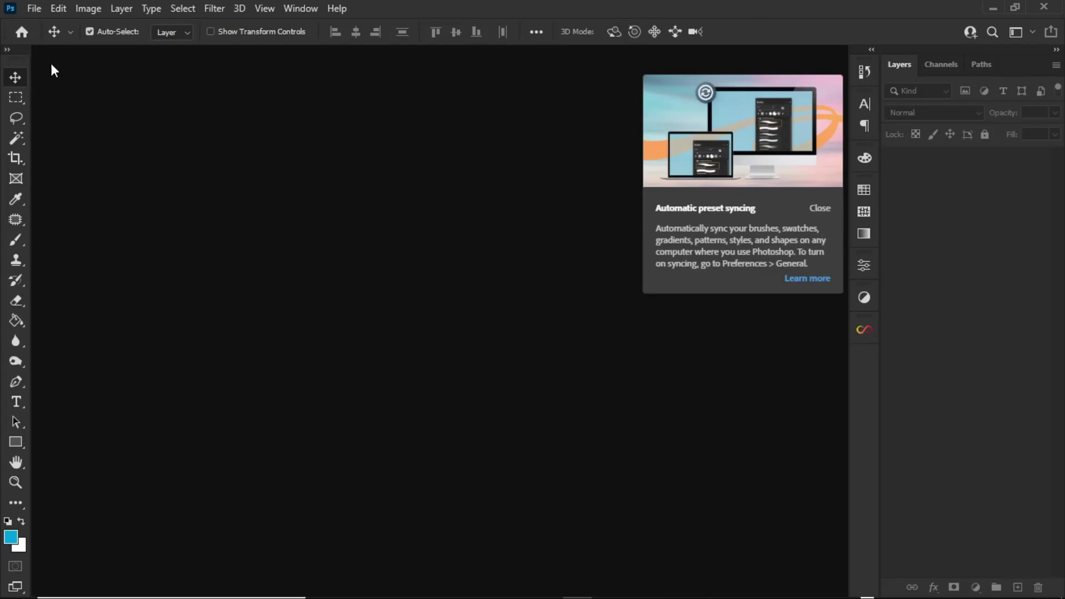
pyautogui.click(820, 209)
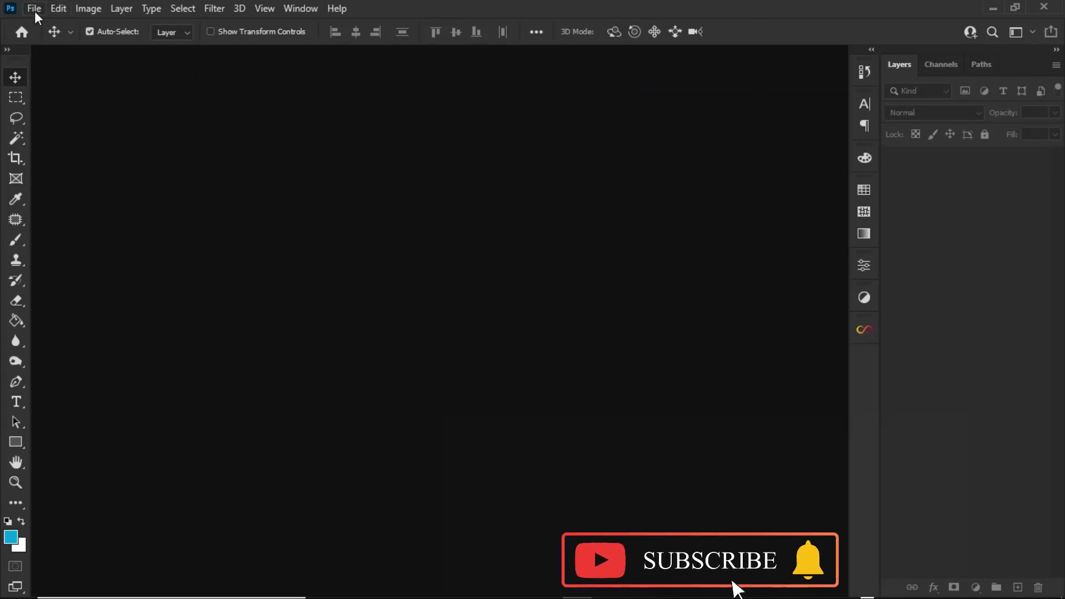
pyautogui.click(34, 11)
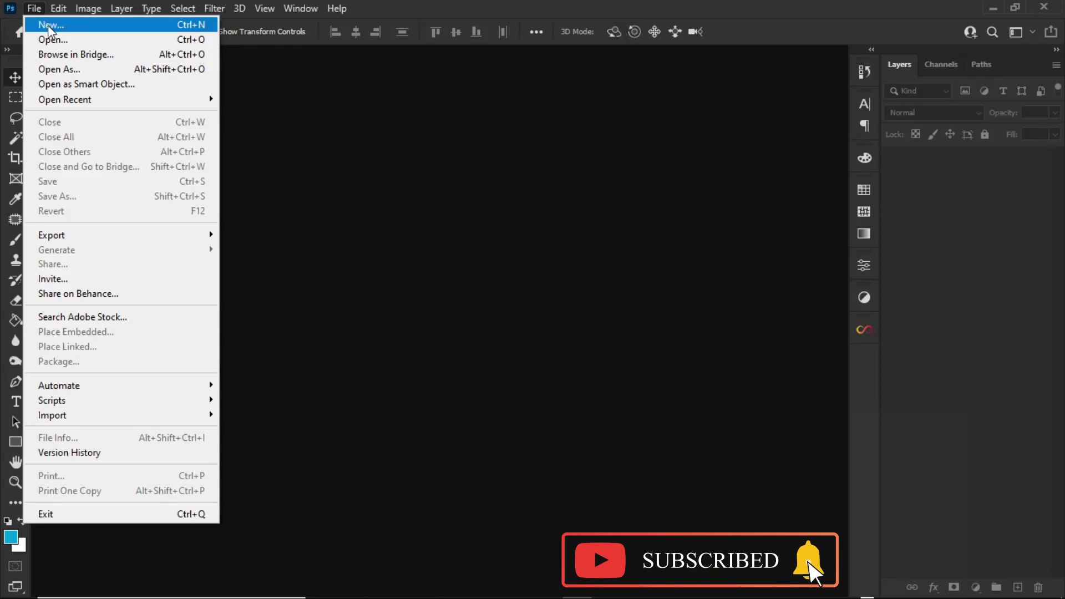
pyautogui.click(48, 25)
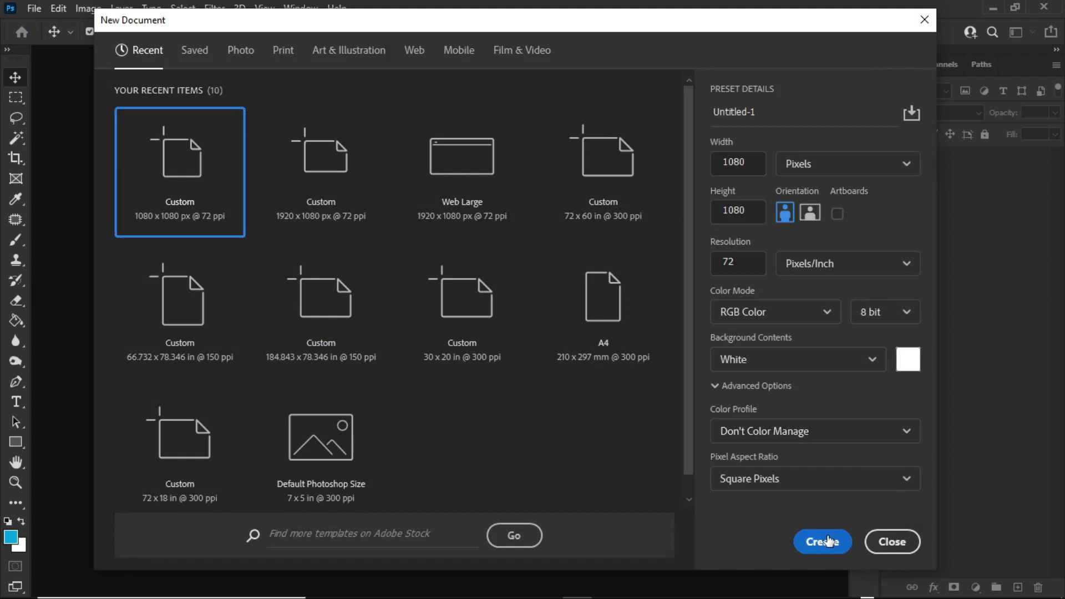
pyautogui.click(829, 541)
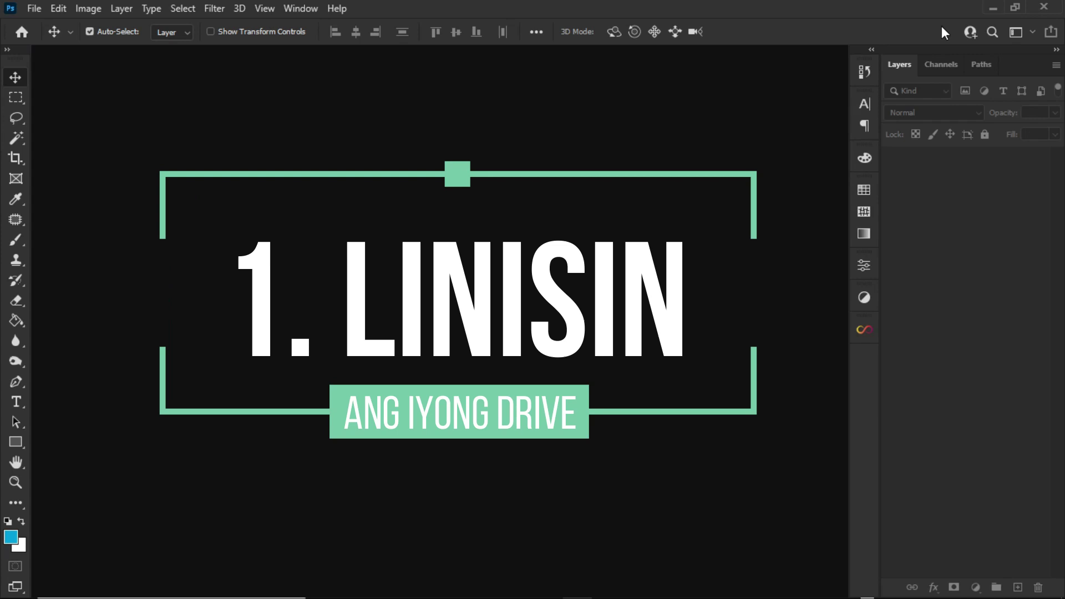
# Step: Open Edit > Preferences > Scratch Disks, where only drive C: is active
pyautogui.click(58, 8)
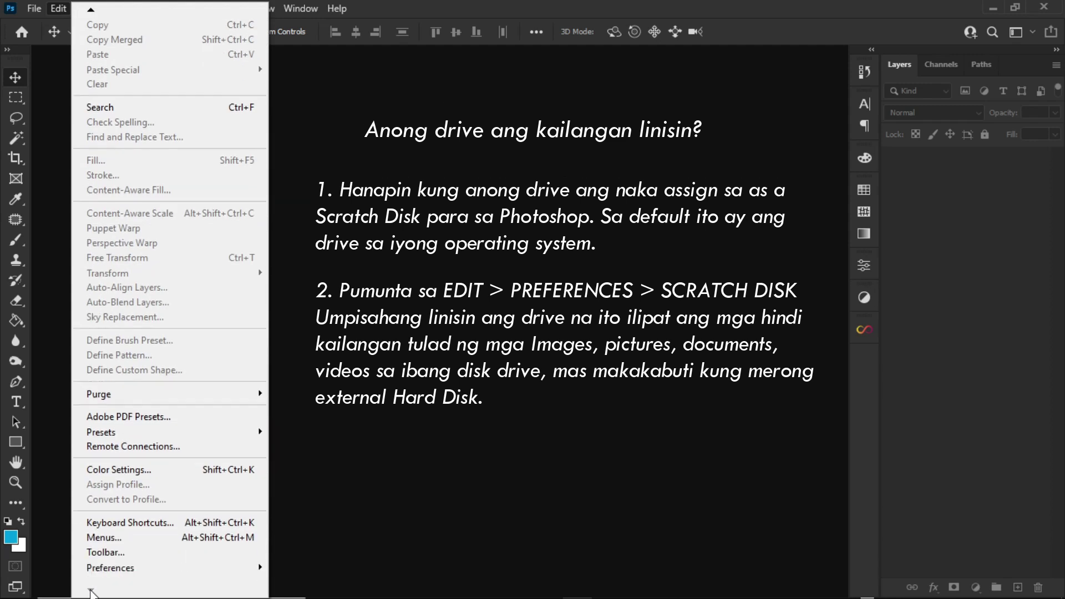
pyautogui.moveTo(110, 567)
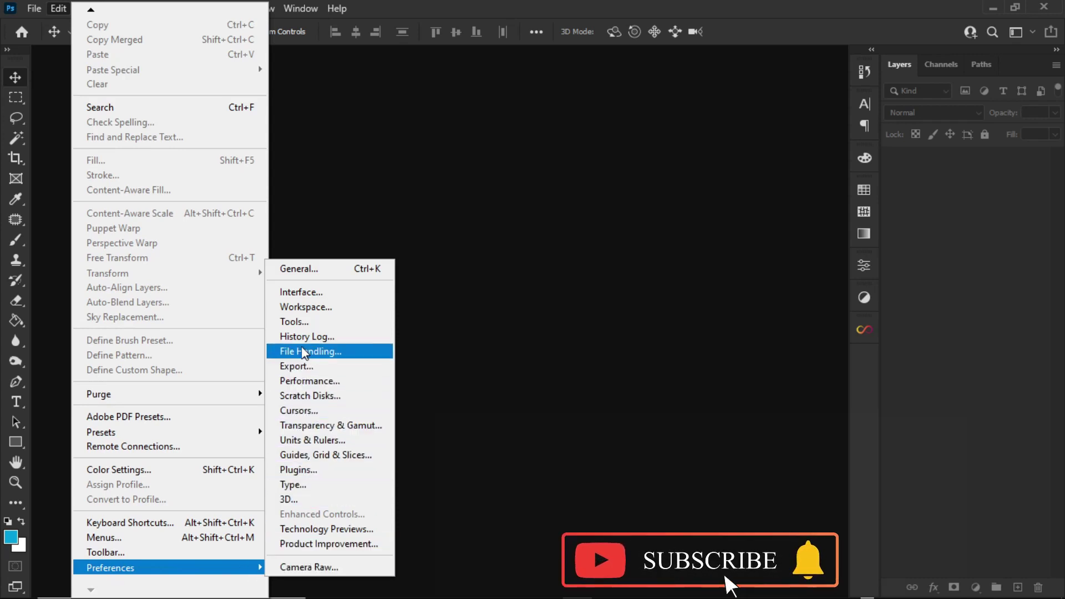
pyautogui.click(297, 396)
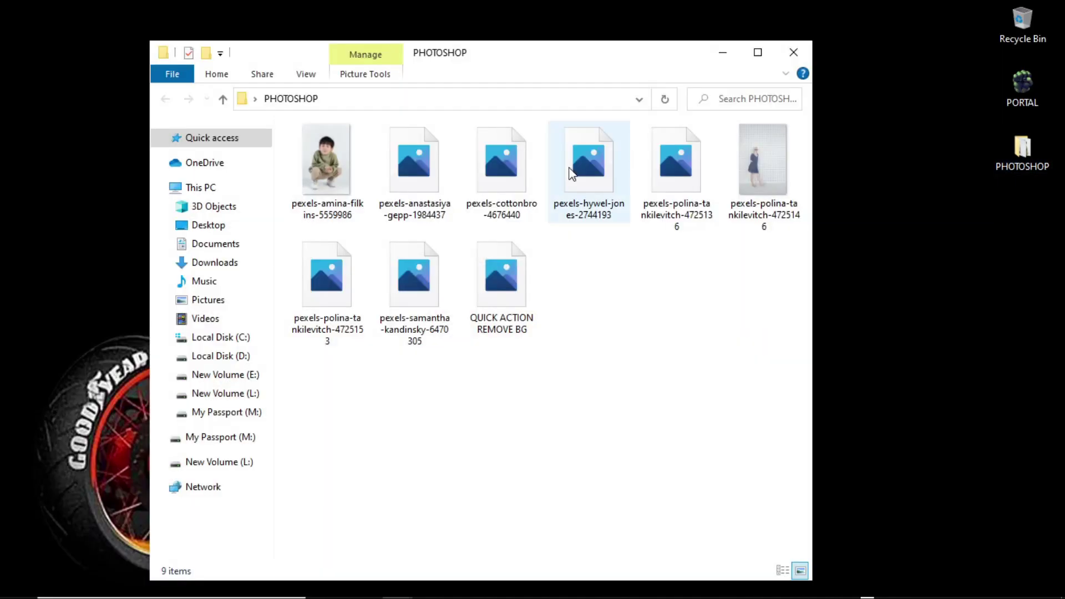
# Step: Browse the Desktop, Documents, Downloads, Music, Pictures and Videos folders, then minimize File Explorer
pyautogui.moveTo(572, 56); pyautogui.dragTo(456, 55)
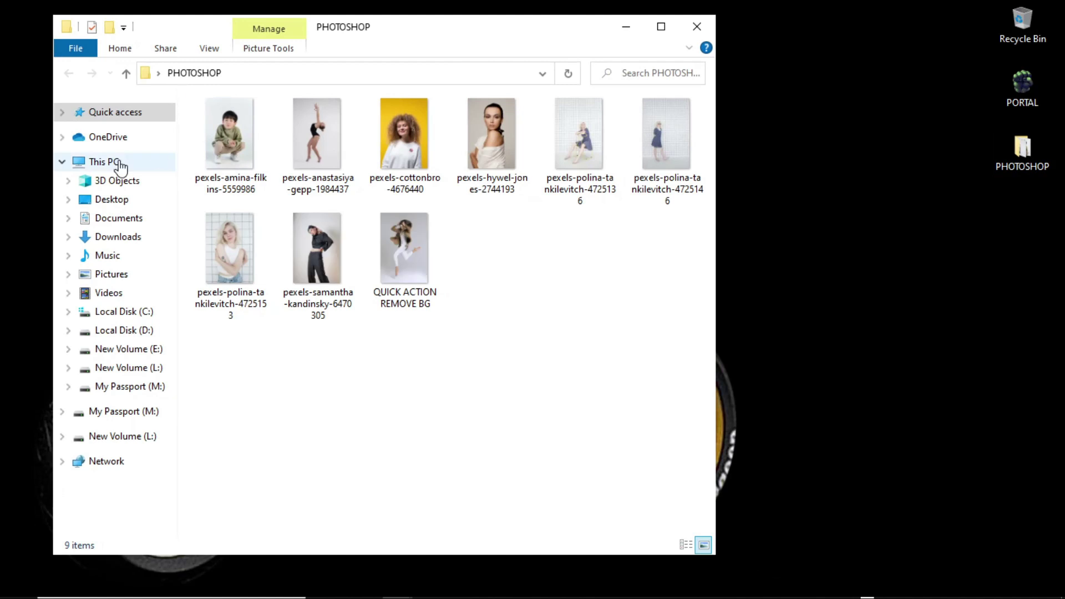
pyautogui.click(117, 201)
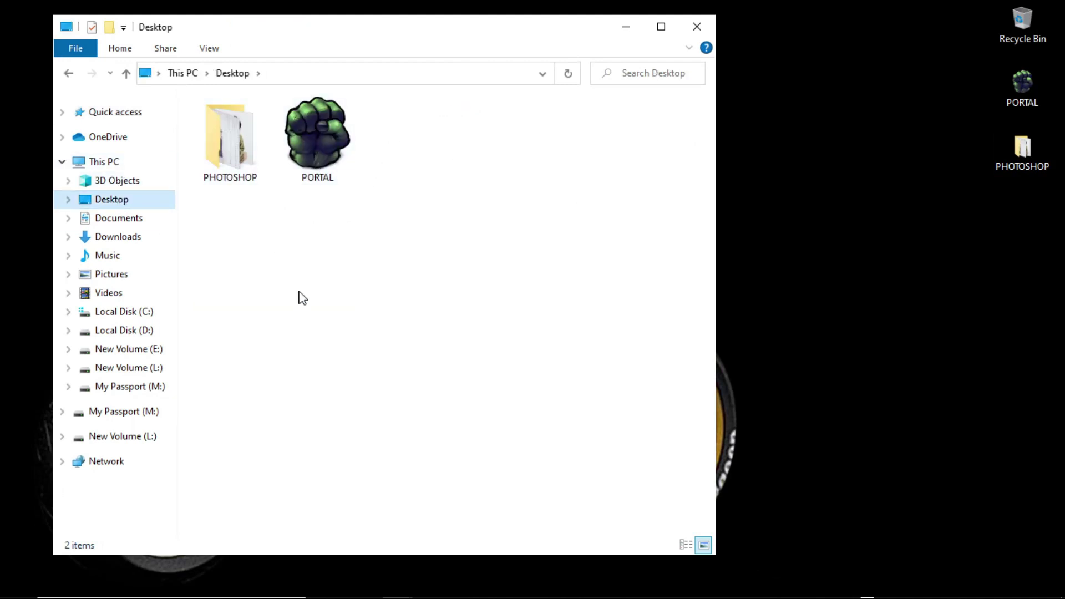
pyautogui.click(114, 220)
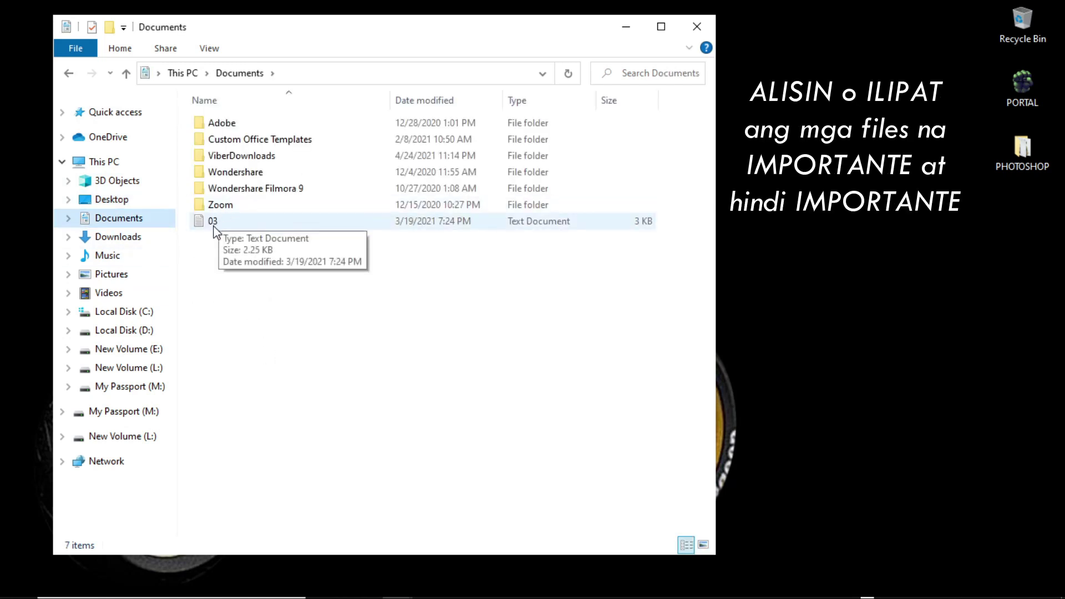
pyautogui.click(123, 240)
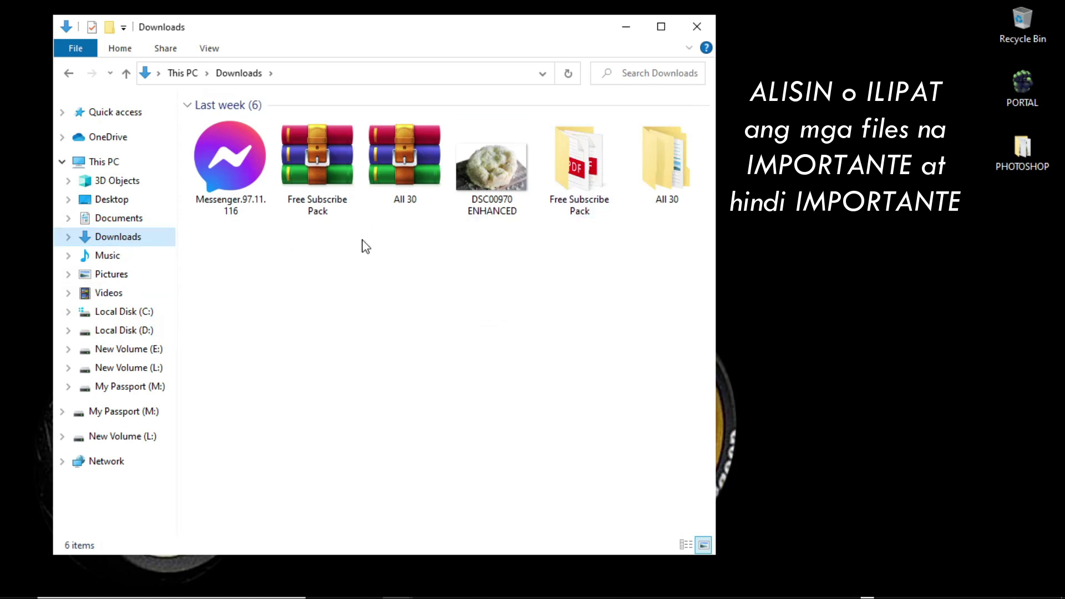
pyautogui.click(120, 265)
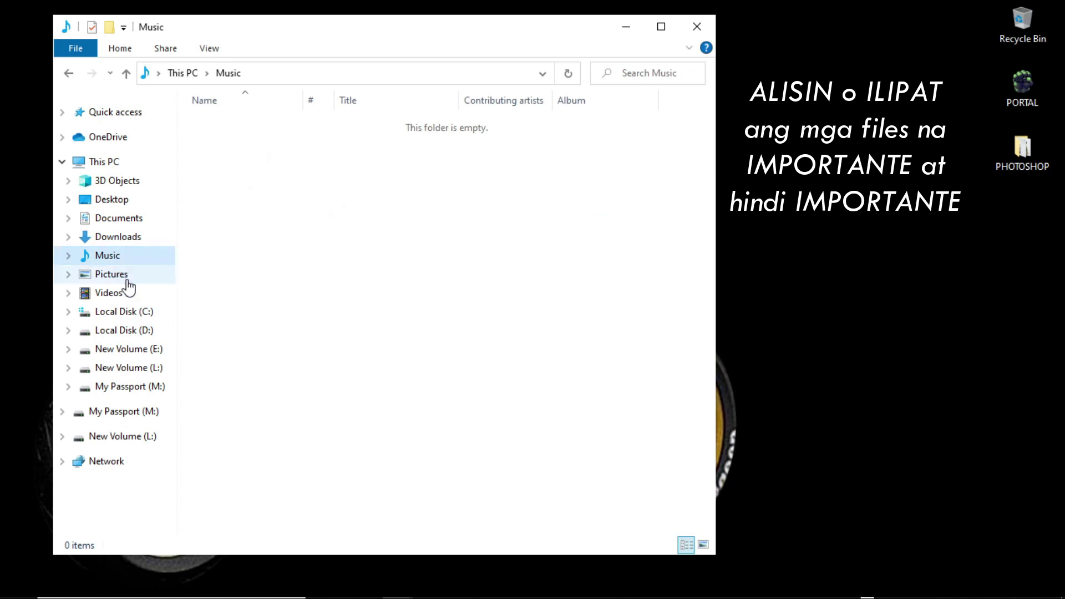
pyautogui.click(125, 280)
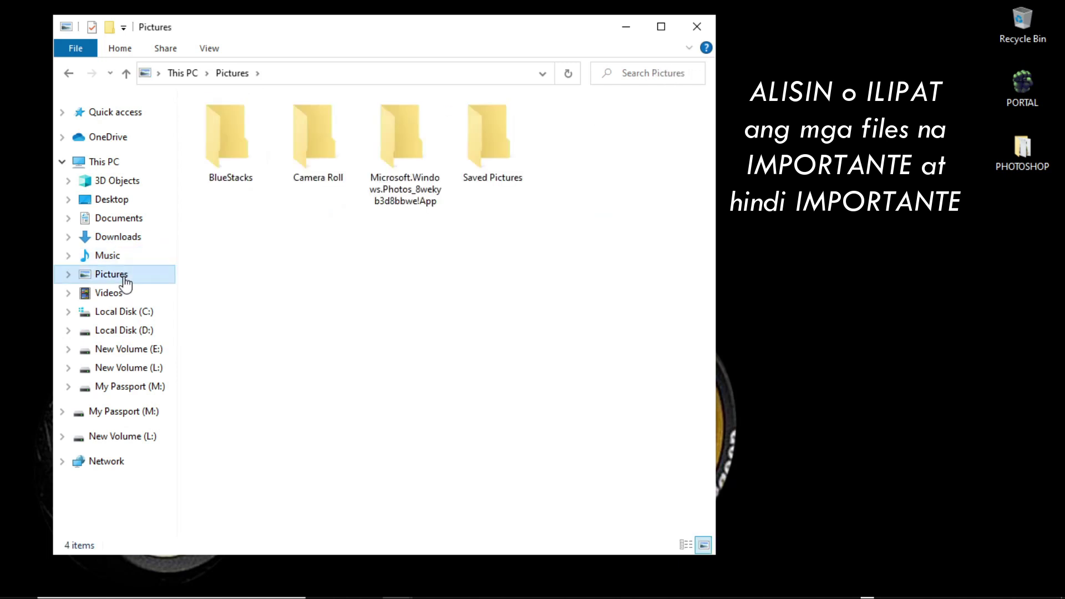
pyautogui.click(122, 304)
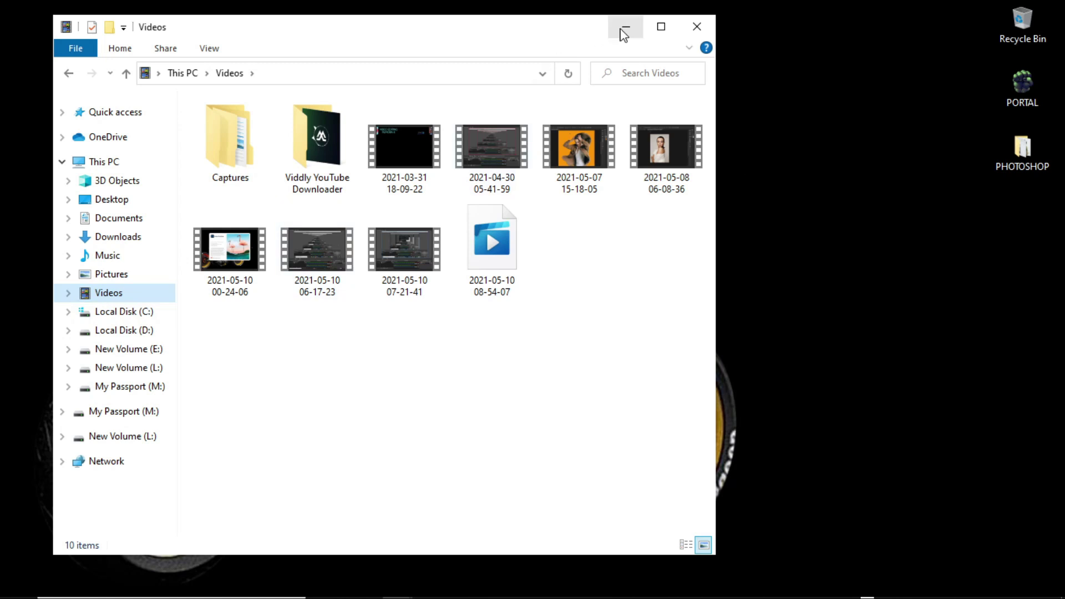
pyautogui.click(624, 29)
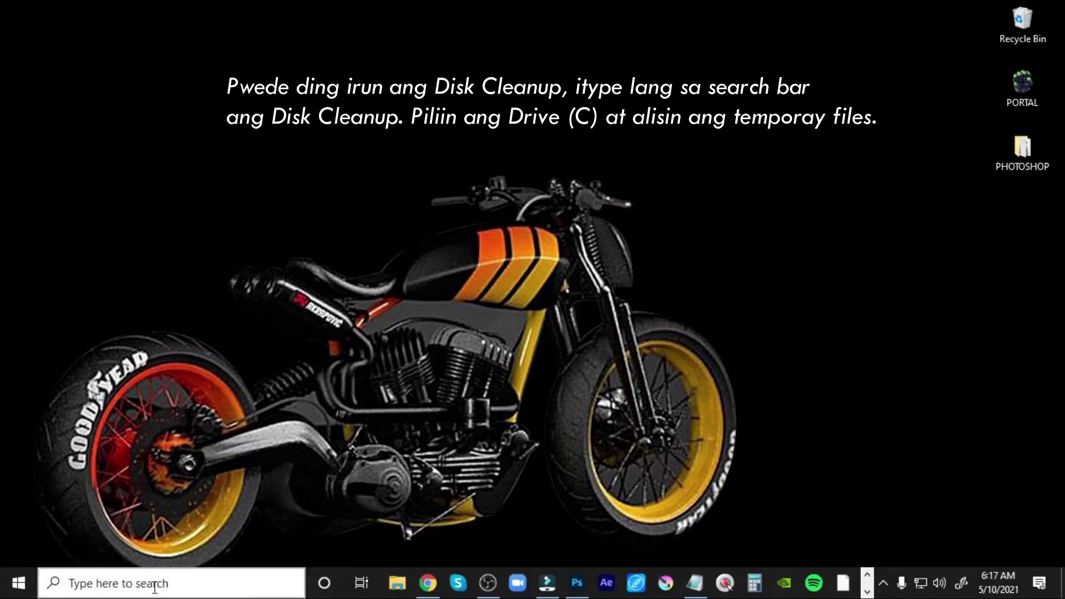
# Step: Launch Disk Cleanup from search and scan drive C:
pyautogui.click(90, 583)
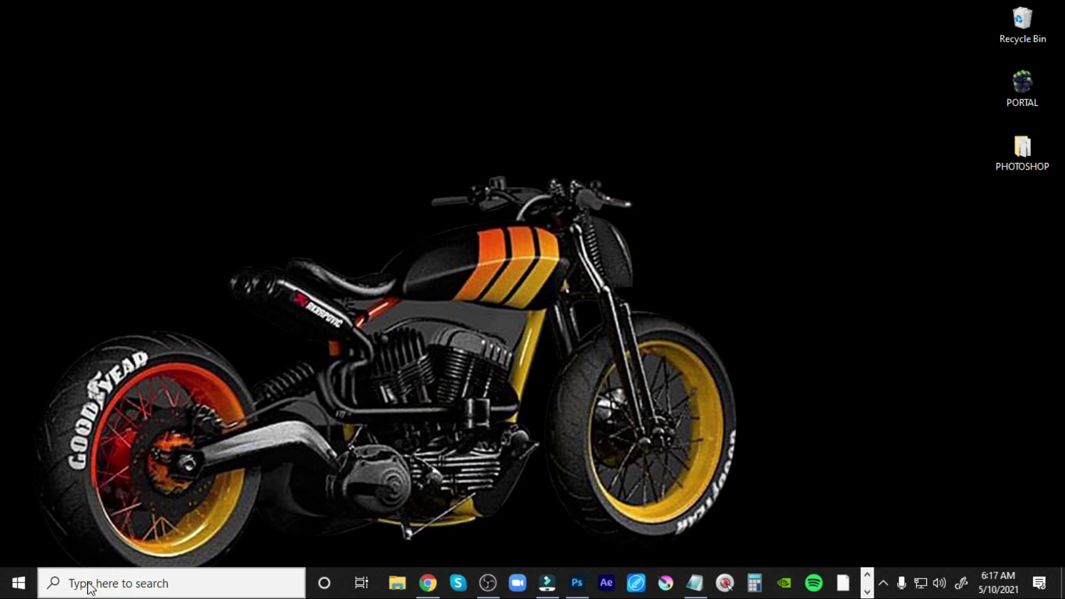
pyautogui.write('disk')
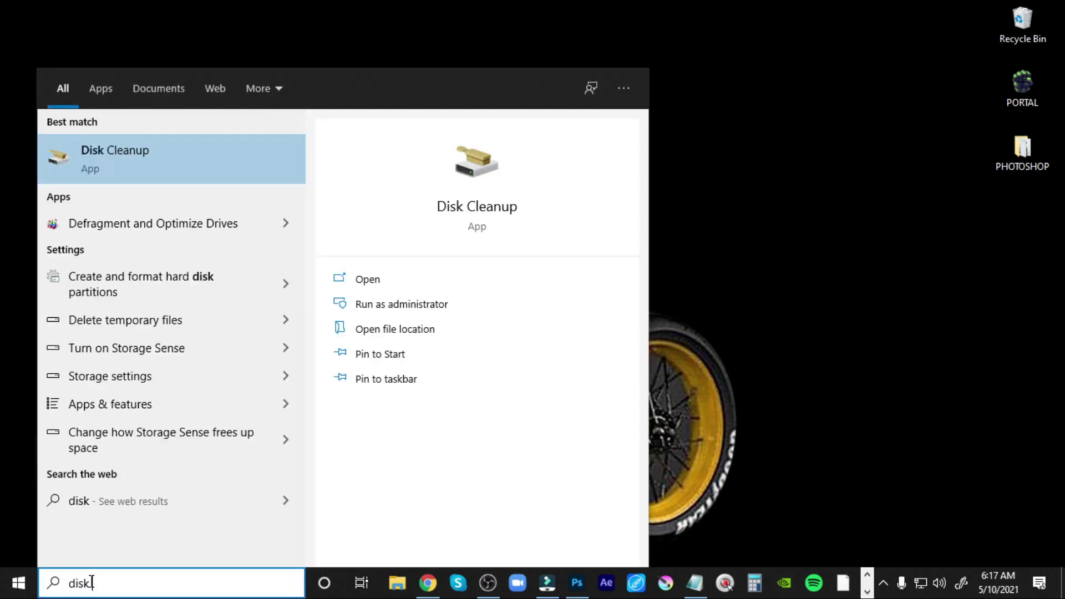
pyautogui.write(' clean')
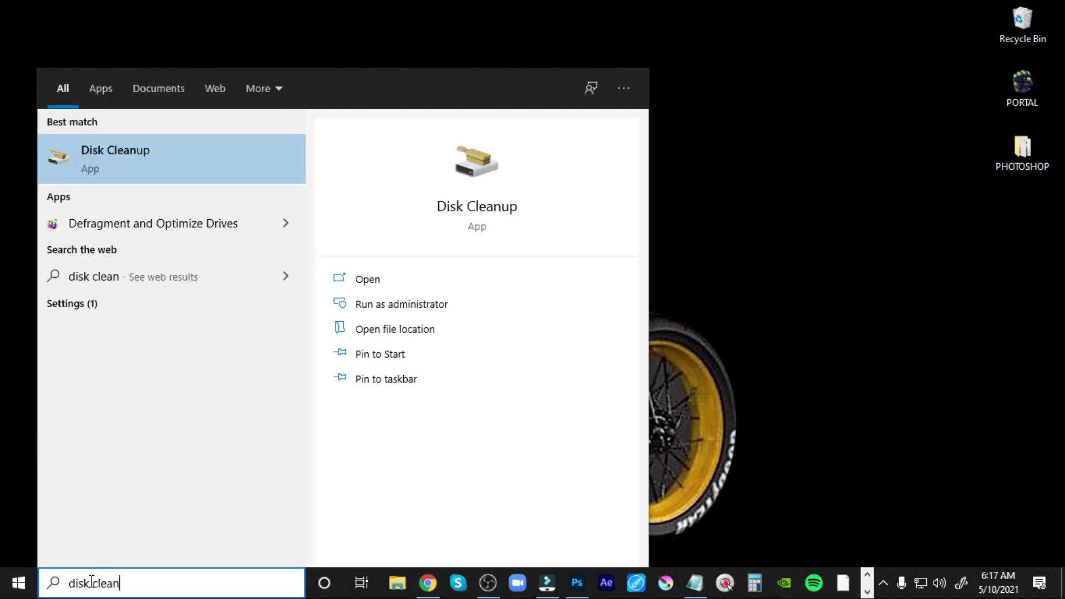
pyautogui.write('up')
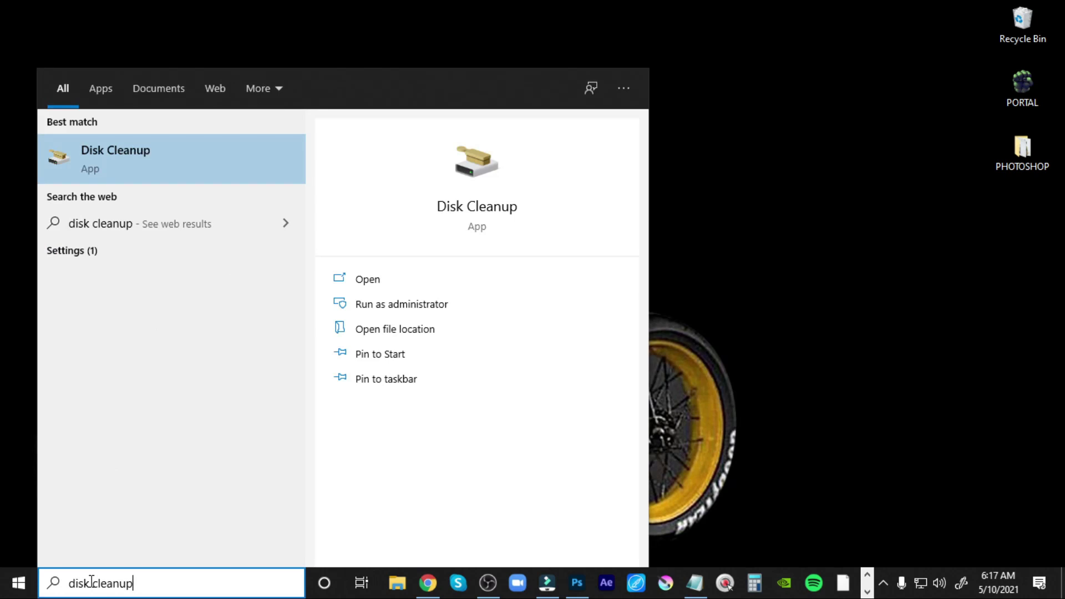
pyautogui.click(118, 159)
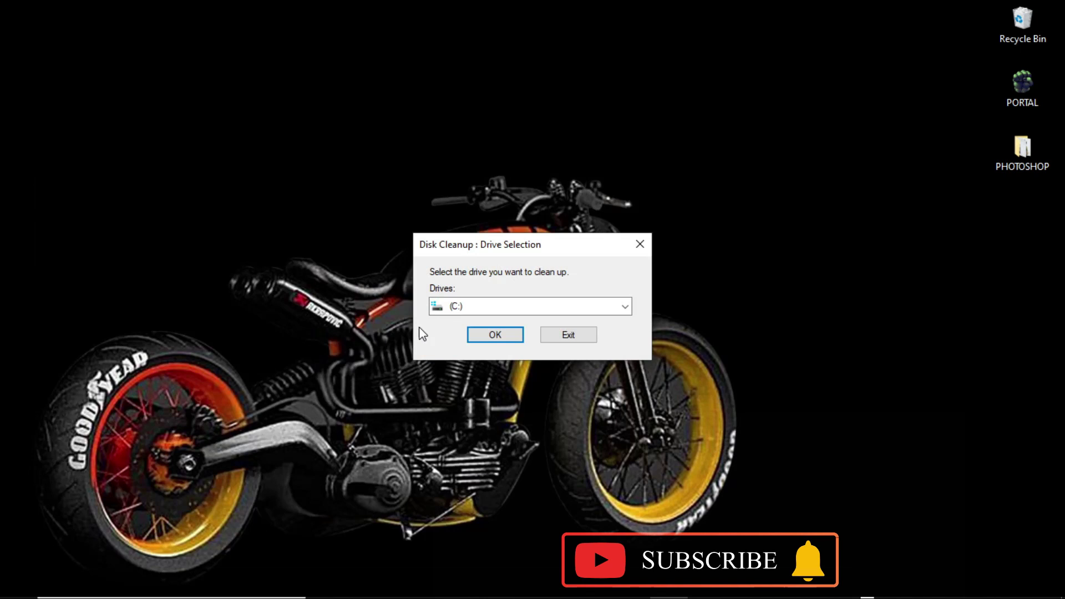
pyautogui.click(537, 308)
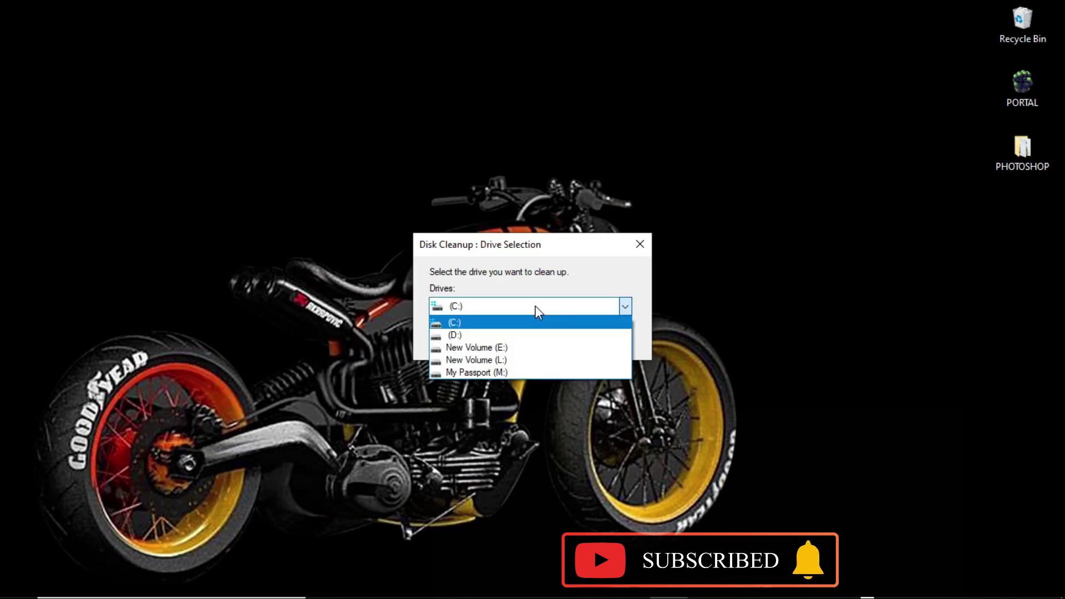
pyautogui.click(534, 325)
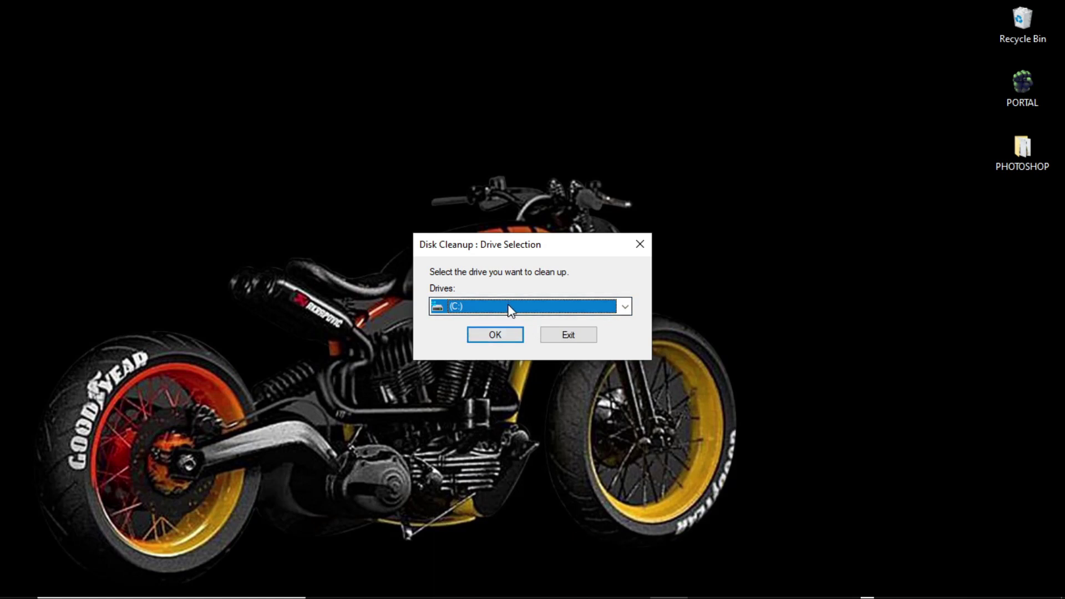
pyautogui.click(506, 342)
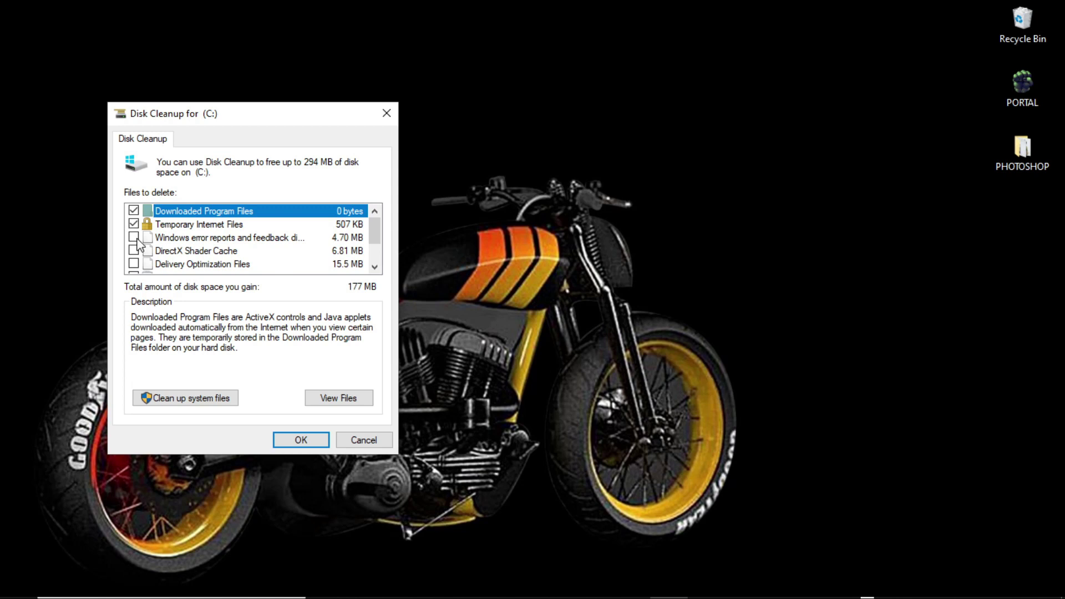
# Step: Tick Delivery Optimization, Recycle Bin, Temporary files and every other category for 294 MB
pyautogui.click(135, 265)
pyautogui.scroll(-1, 141, 258)
pyautogui.click(133, 238)
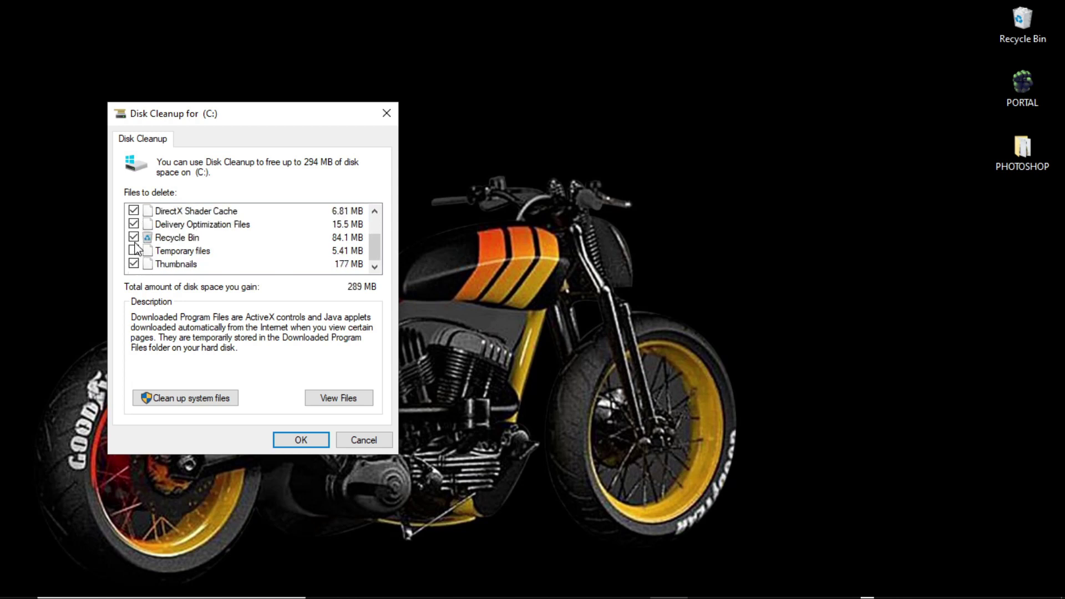
pyautogui.scroll(1, 193, 261)
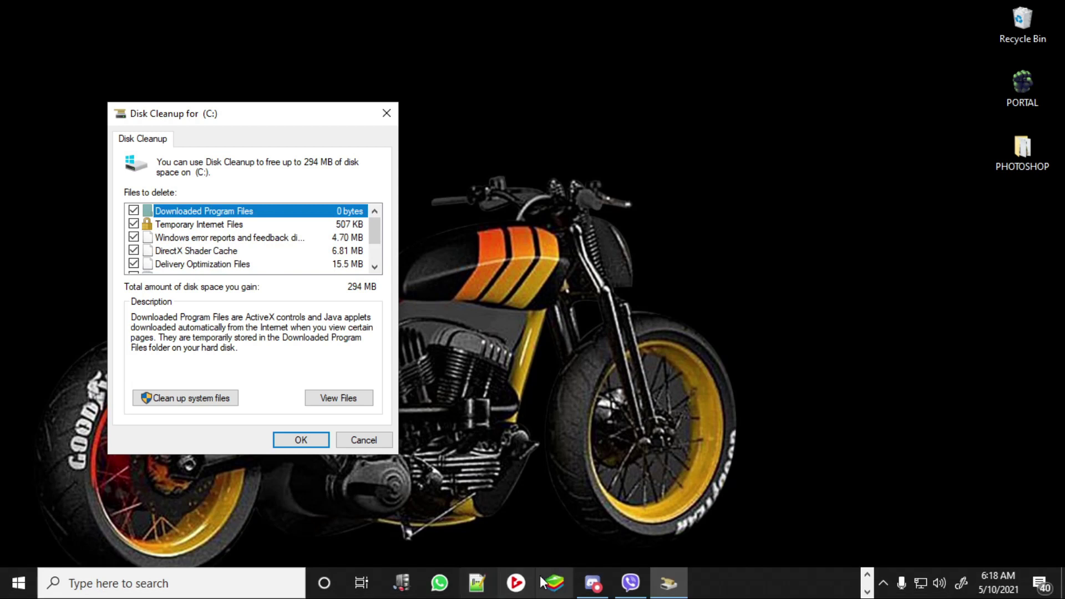
pyautogui.click(870, 594)
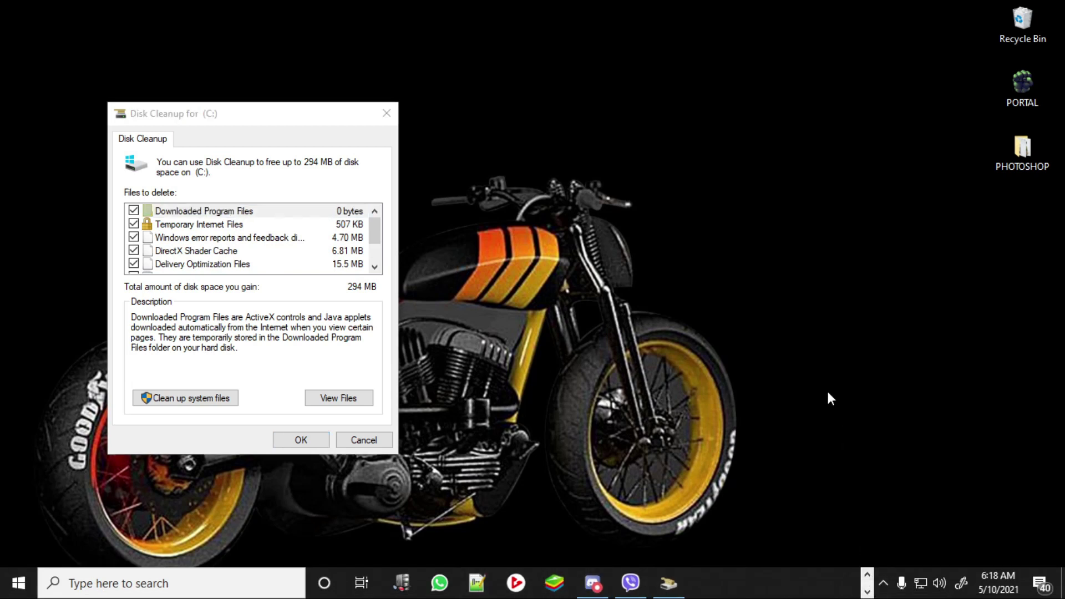
# Step: Rescan C: with system files, tick all categories including Windows Update Cleanup (5.30 GB), and confirm
pyautogui.click(175, 400)
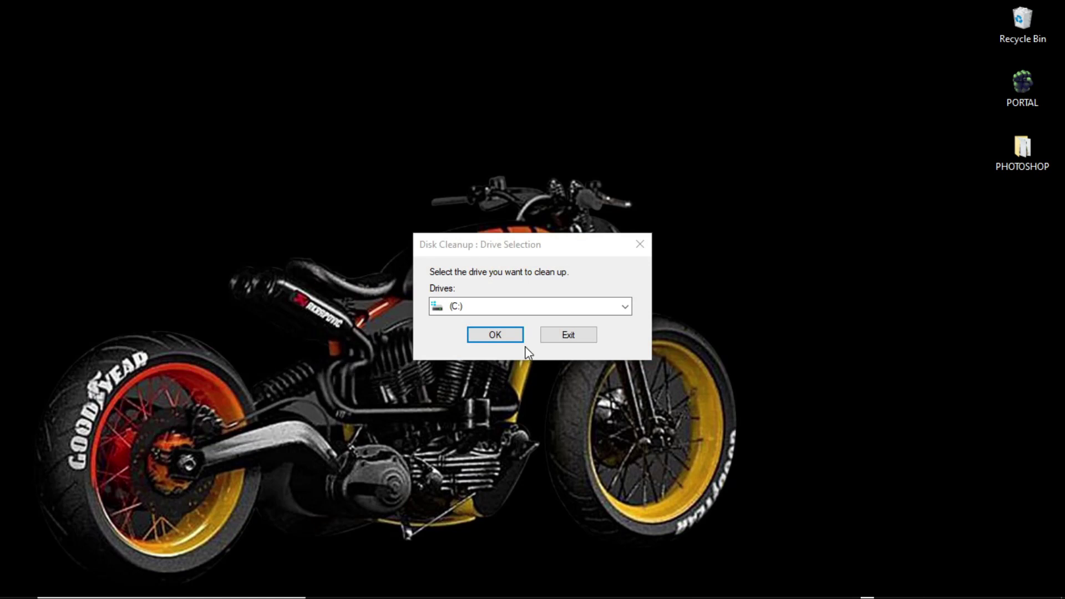
pyautogui.click(514, 335)
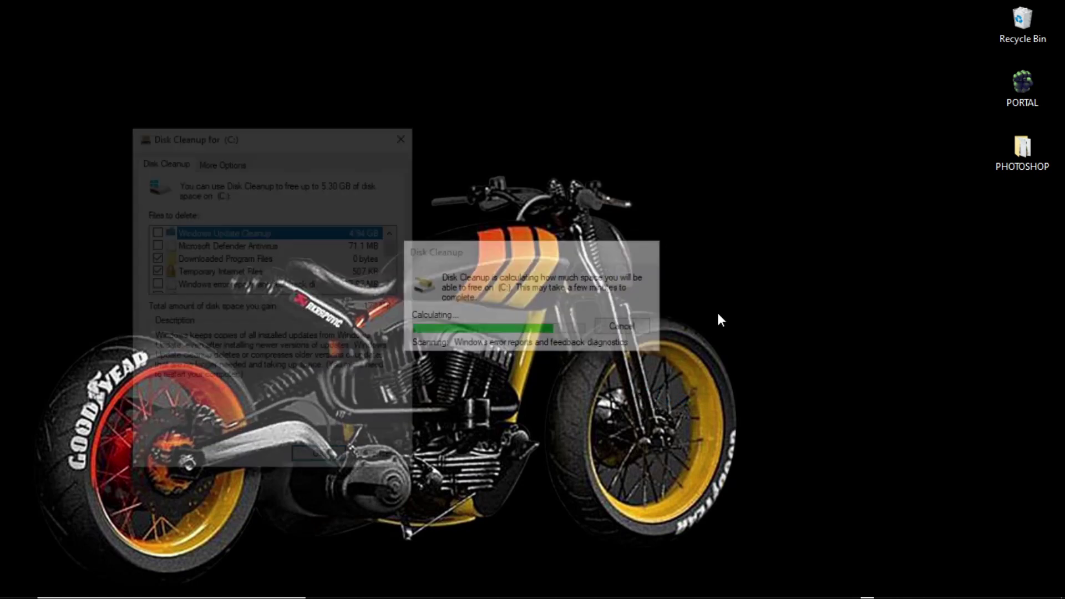
pyautogui.click(153, 232)
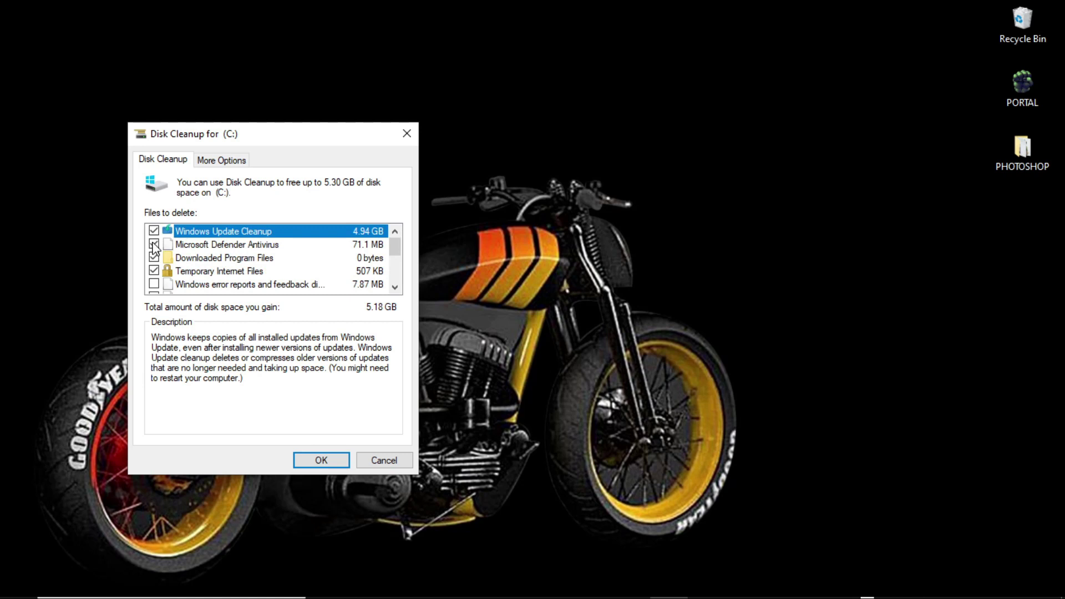
pyautogui.click(154, 284)
pyautogui.scroll(-1, 203, 278)
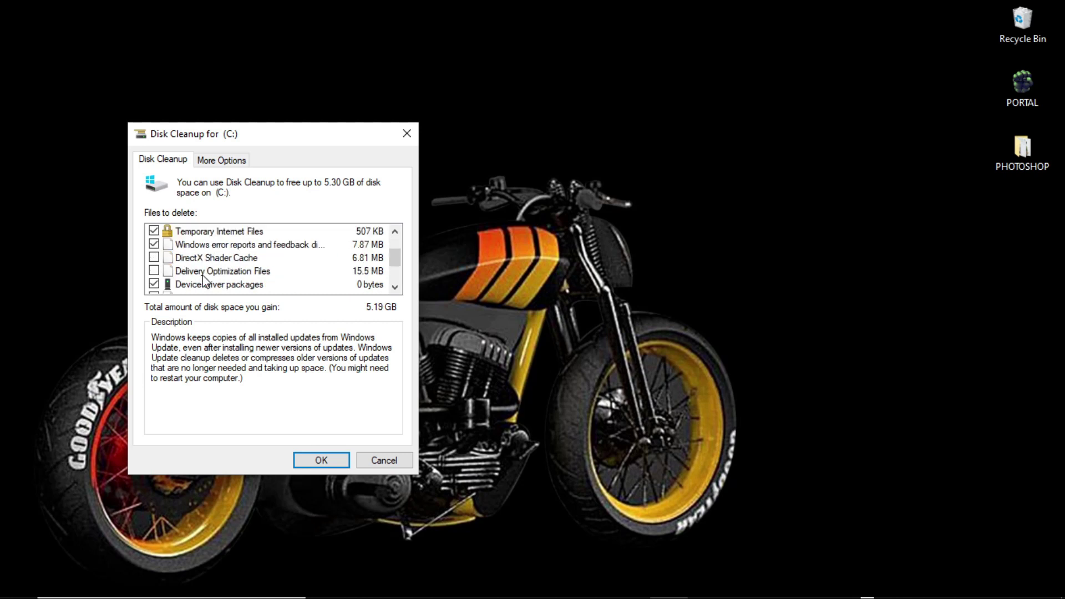
pyautogui.click(154, 271)
pyautogui.scroll(-2, 278, 283)
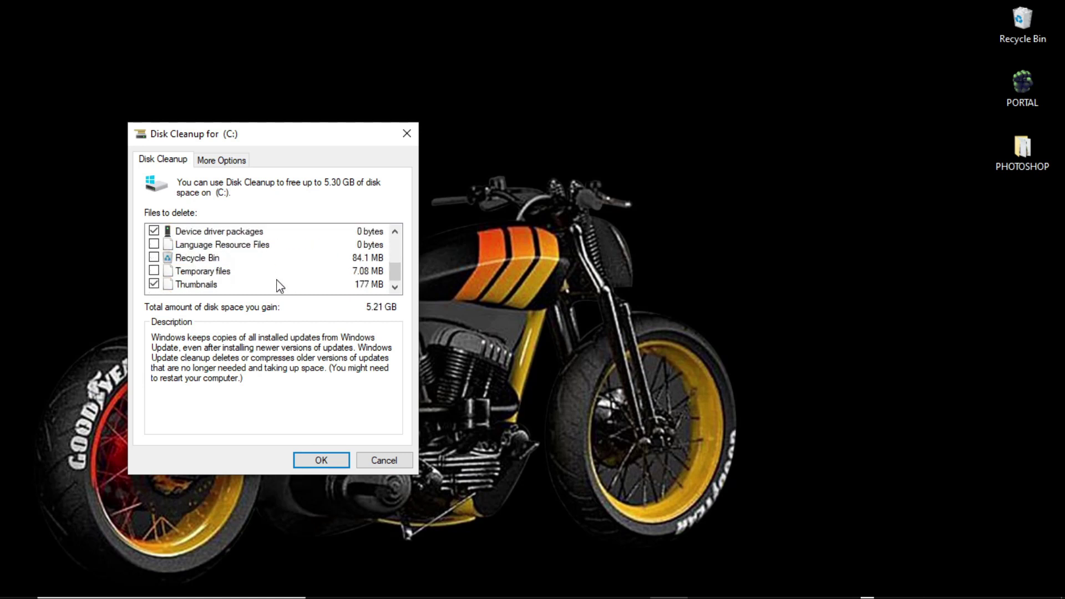
pyautogui.click(155, 258)
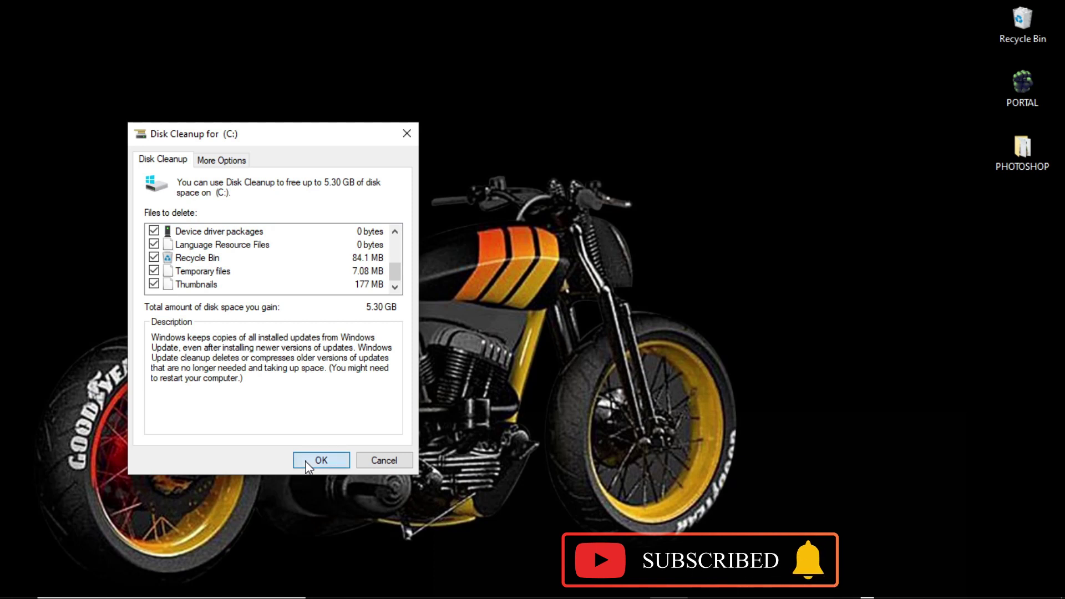
pyautogui.click(306, 464)
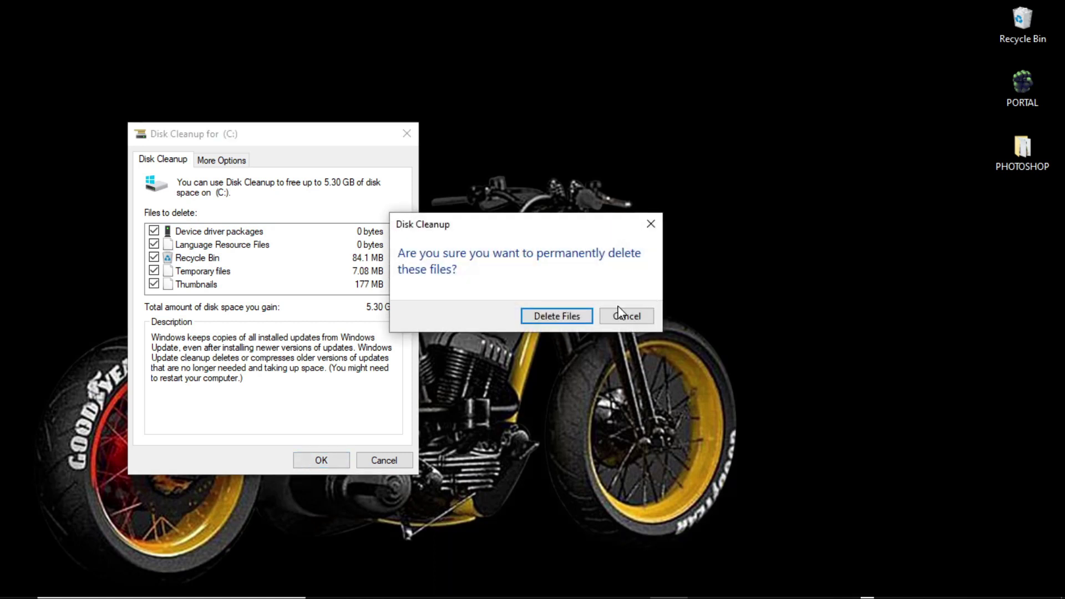
# Step: Permanently delete the selected files, then open Photoshop's Edit menu for Preferences
pyautogui.click(579, 319)
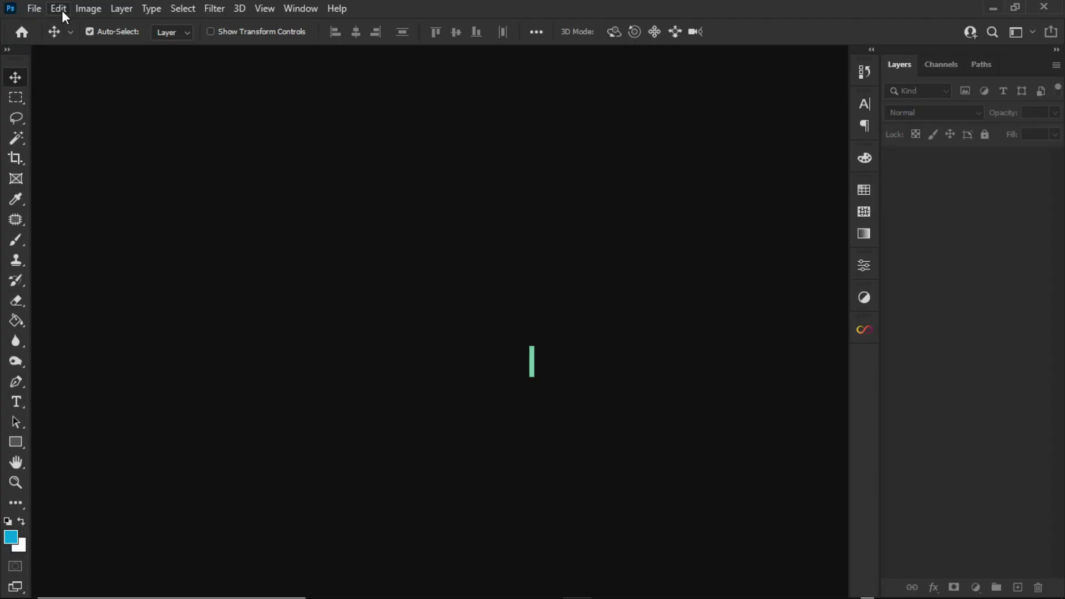
pyautogui.click(58, 8)
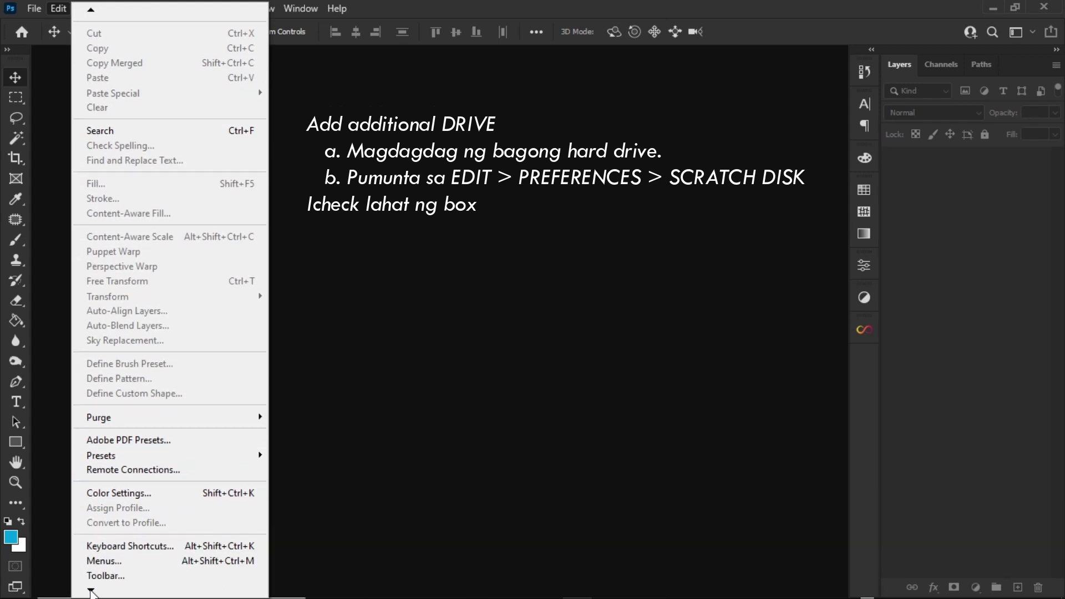
pyautogui.moveTo(111, 568)
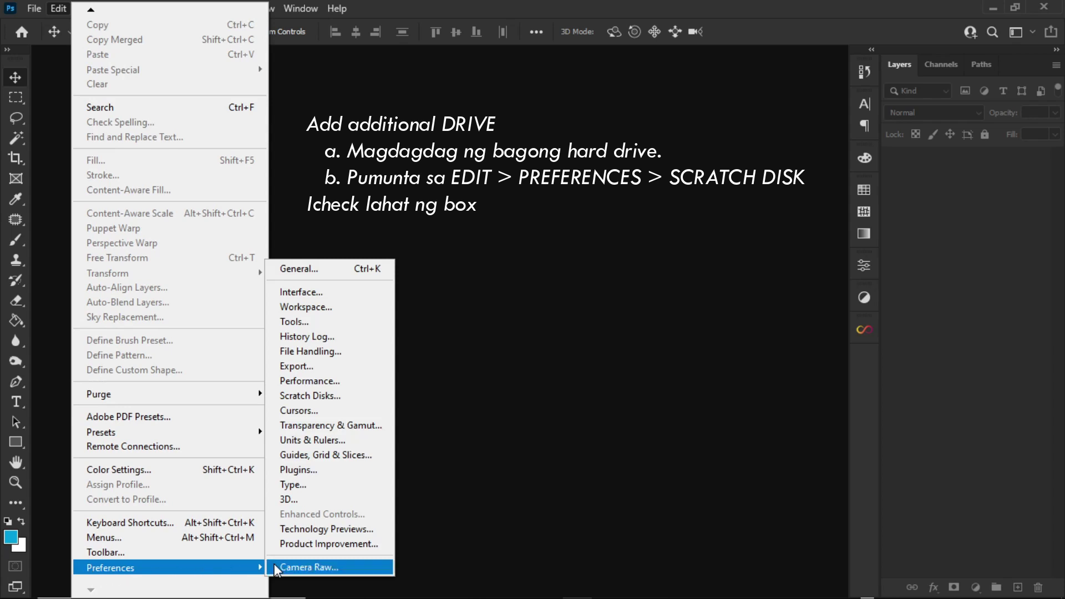
# Step: Open the Scratch Disks preferences listing drives C:, D:, E:, L: and M: with free space
pyautogui.click(298, 396)
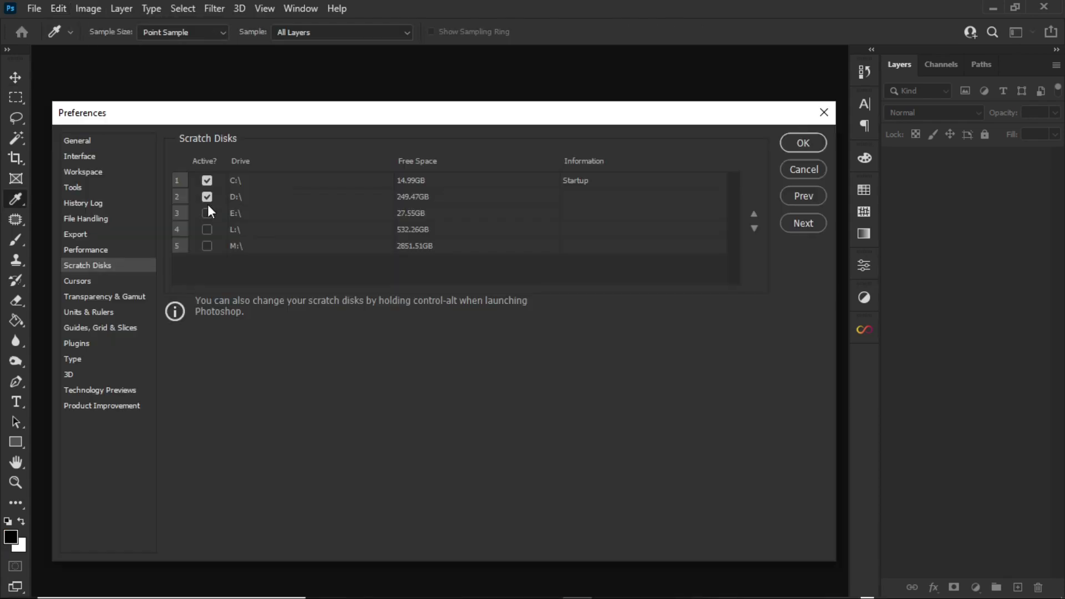